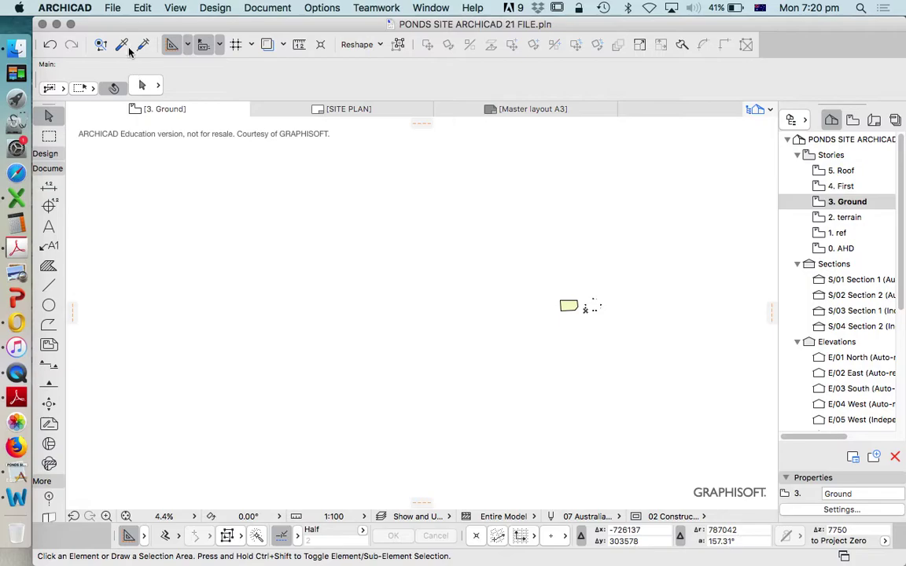
- Drag PONDS SITE PLAN.pdf from the ARCHICAD folder in Finder onto the Ground floor plan
left_click(17, 49)
left_click_drag(294, 28, 373, 44)
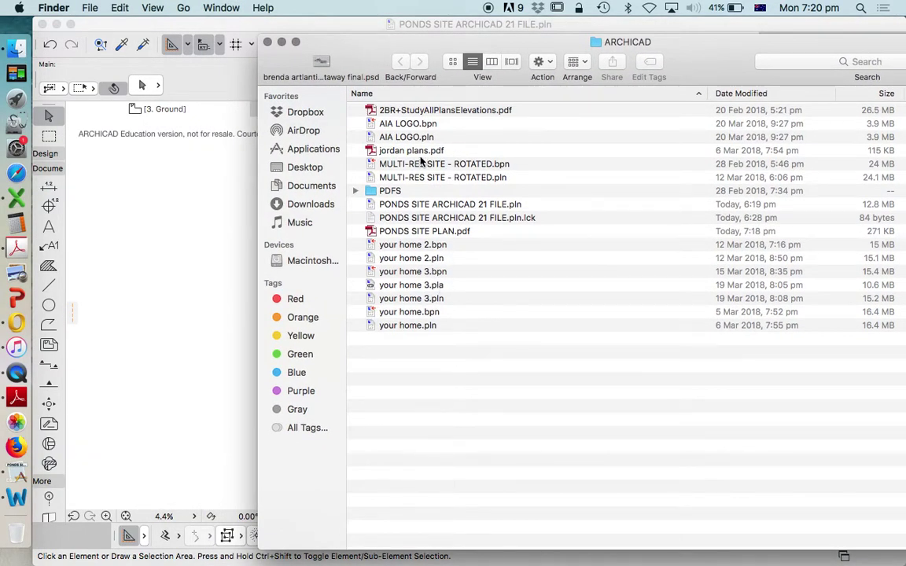
mouse_move(443, 236)
left_mouse_down()
mouse_move(218, 265)
mouse_move(189, 304)
mouse_move(496, 323)
mouse_move(419, 306)
left_mouse_up()
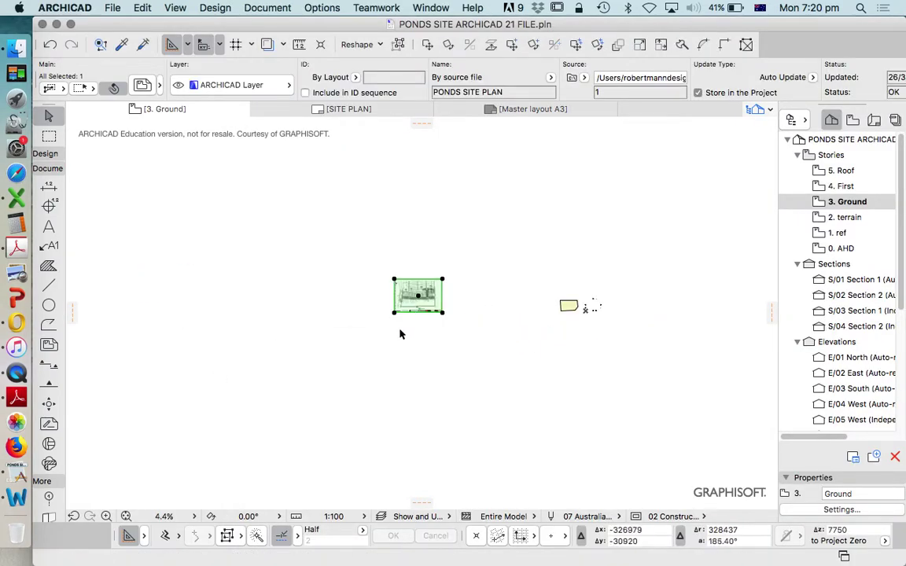
left_click(399, 330)
scroll(423, 306, "up", 5)
scroll(381, 313, "down", 3)
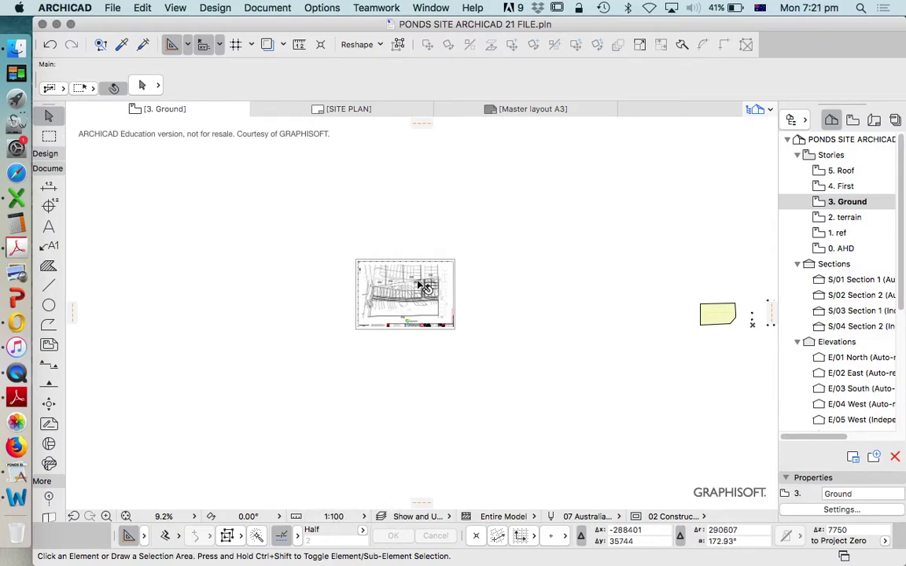
scroll(431, 265, "up", 5)
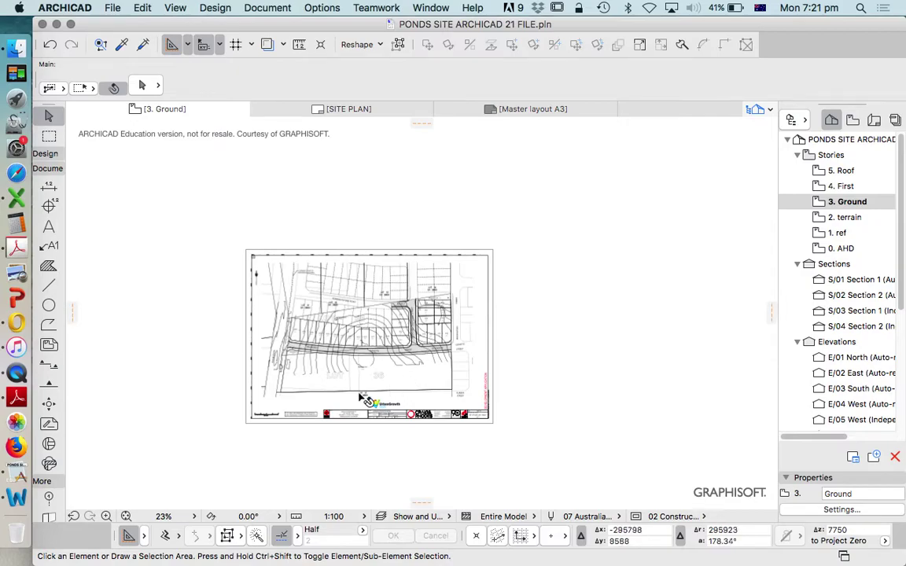
scroll(412, 431, "up", 6)
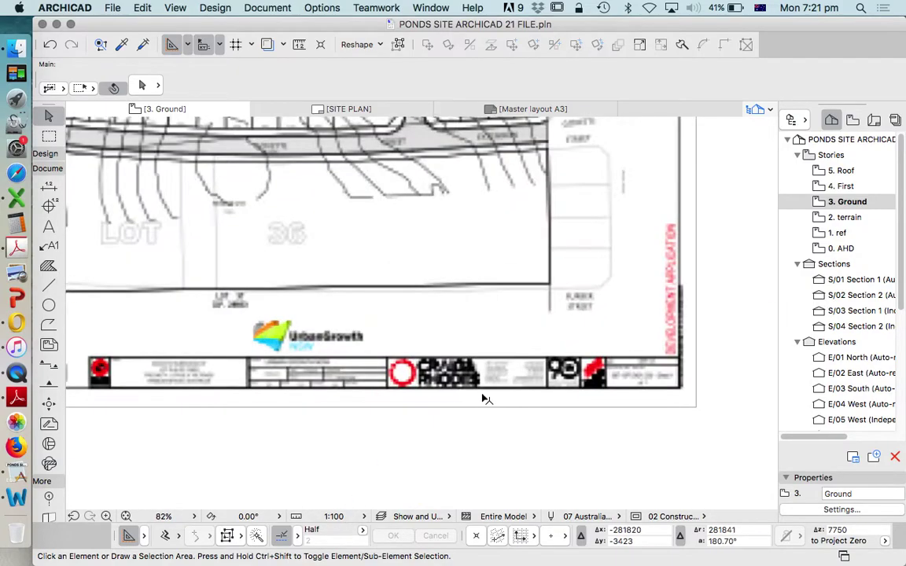
scroll(676, 373, "down", 2)
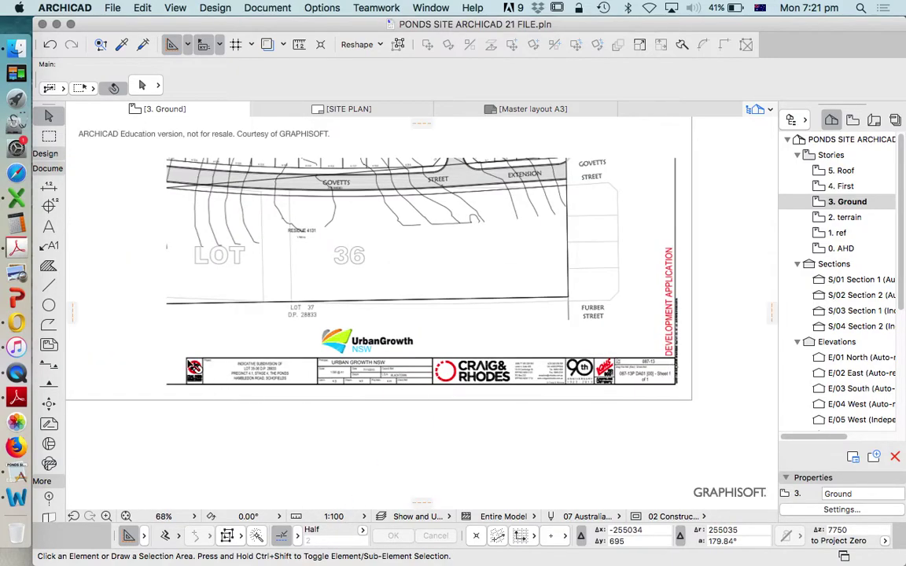
scroll(380, 395, "up", 5)
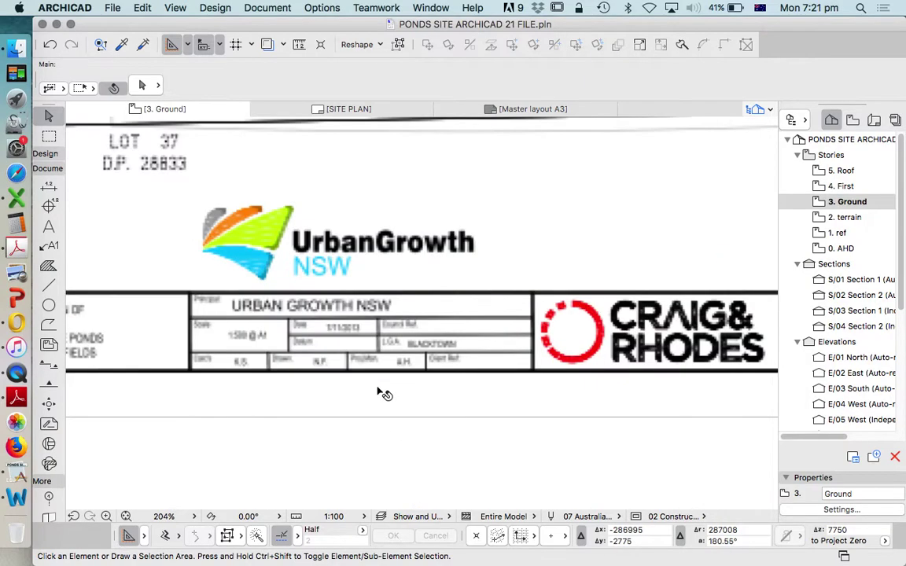
scroll(357, 346, "down", 6)
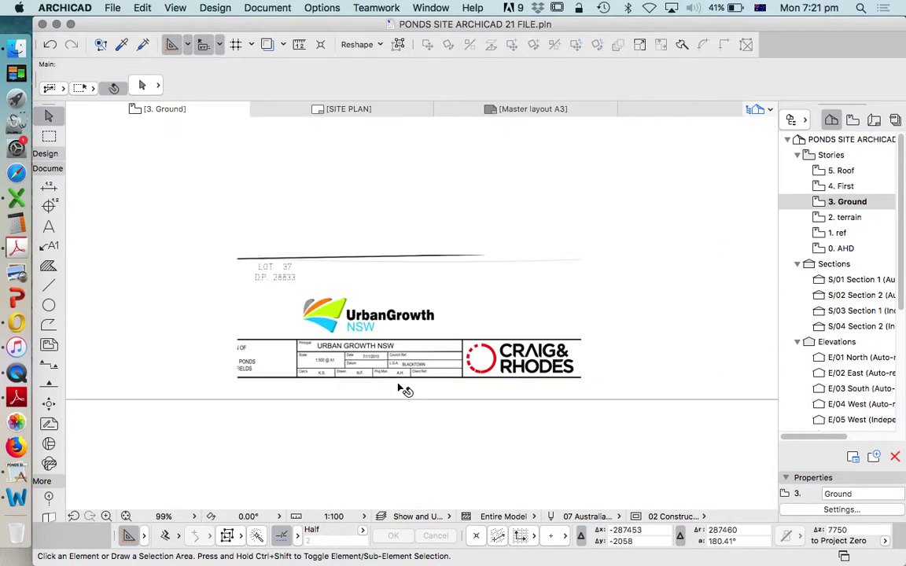
left_click(356, 366)
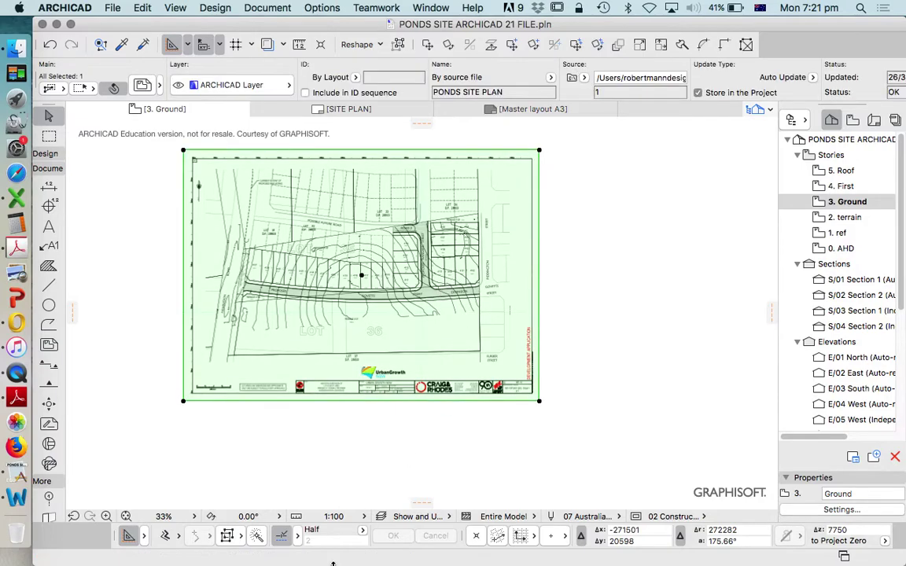
scroll(363, 279, "down", 2)
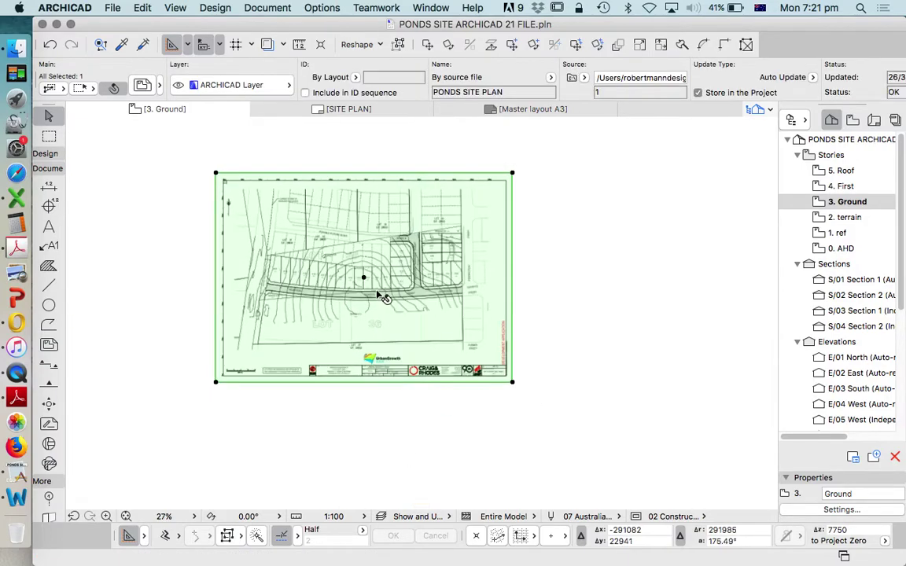
scroll(446, 318, "down", 3)
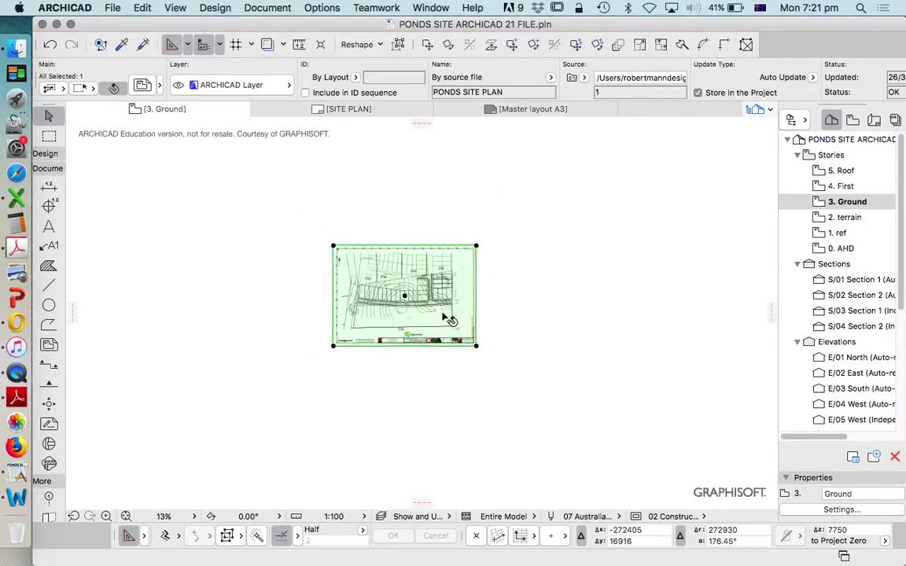
- Delete the placed site plan drawing and set the plan scale to 1:500
key("Delete")
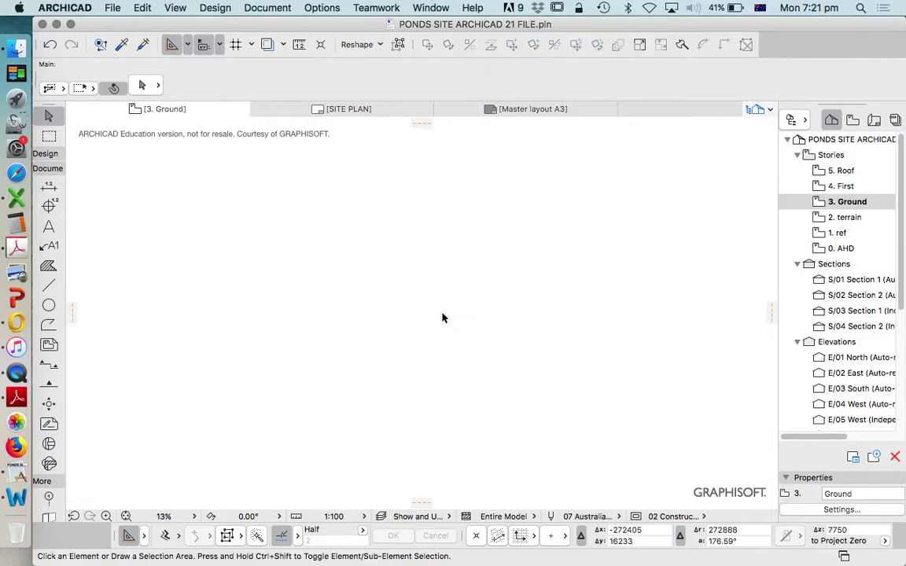
left_click(334, 517)
left_click(396, 467)
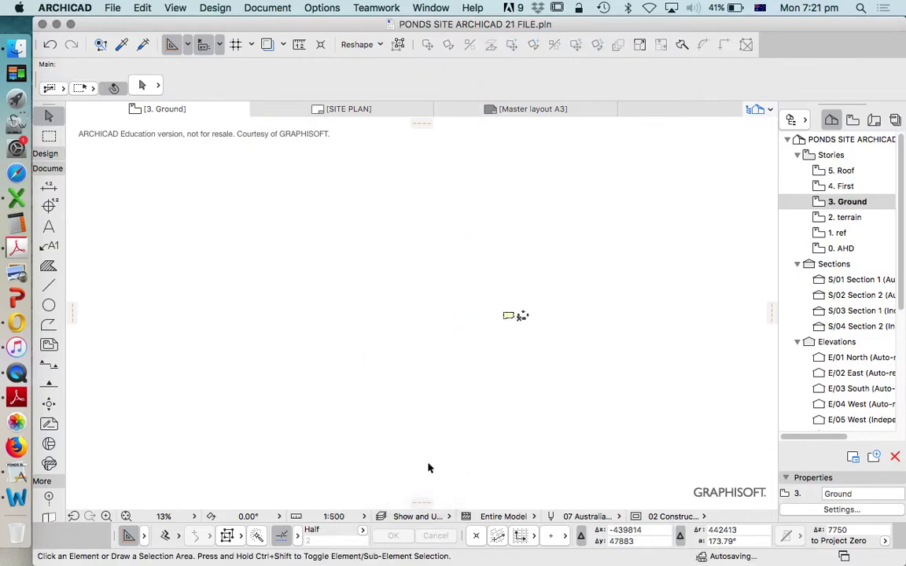
scroll(437, 330, "up", 1)
- Place PONDS SITE PLAN.pdf again from Finder and move it into position on the plan
left_click(17, 45)
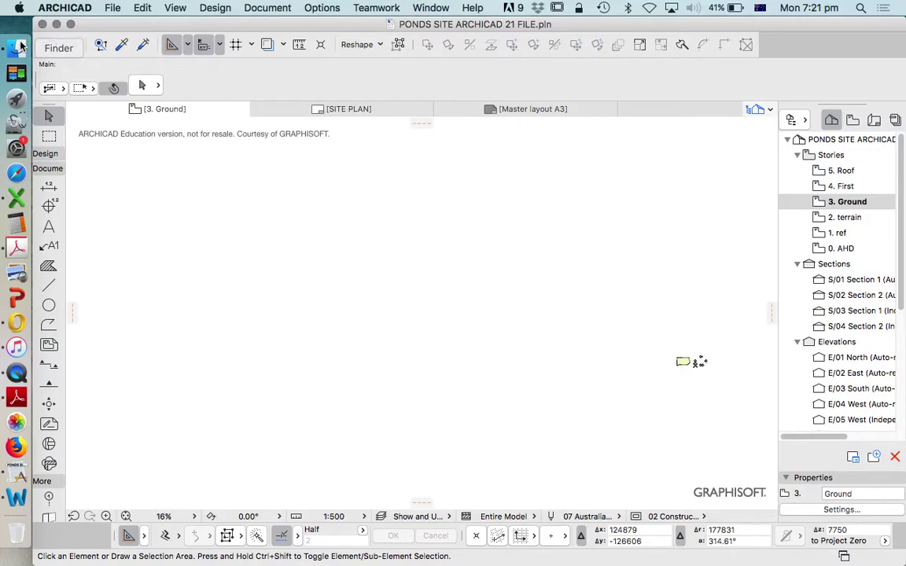
mouse_move(422, 233)
left_mouse_down()
mouse_move(177, 264)
mouse_move(185, 303)
left_mouse_up()
left_click(254, 370)
mouse_move(254, 370)
left_mouse_down()
mouse_move(613, 379)
mouse_move(603, 386)
left_mouse_up()
left_click(603, 385)
scroll(613, 370, "up", 10)
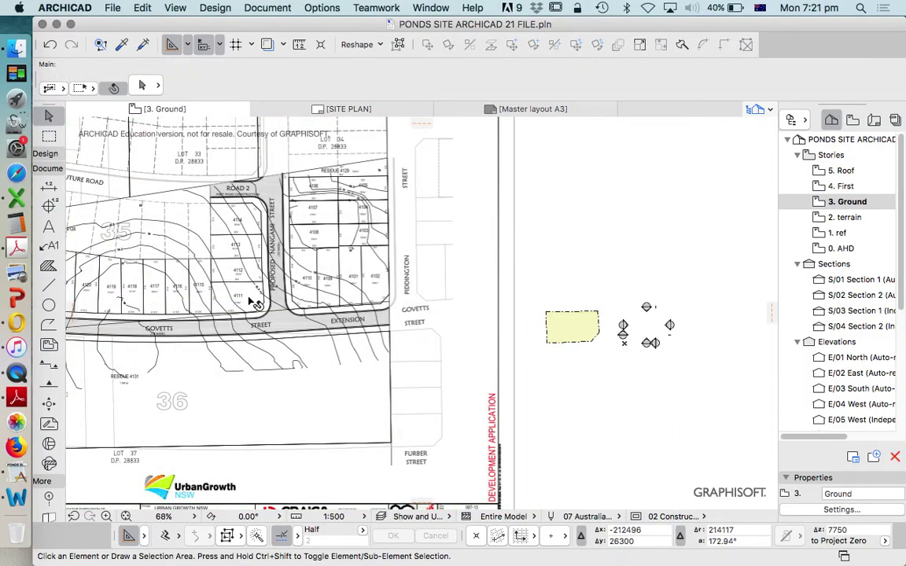
scroll(475, 338, "down", 5)
left_click_drag(435, 313, 377, 322)
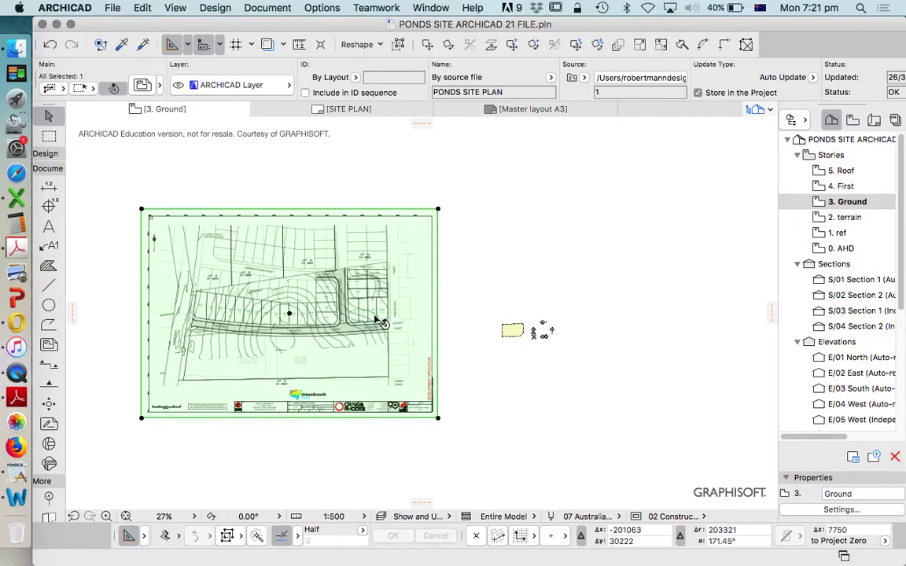
- Trace a line of about 29421 mm along the 29.4 boundary between lots 4111 and 4112
left_click(347, 166)
scroll(142, 203, "up", 5)
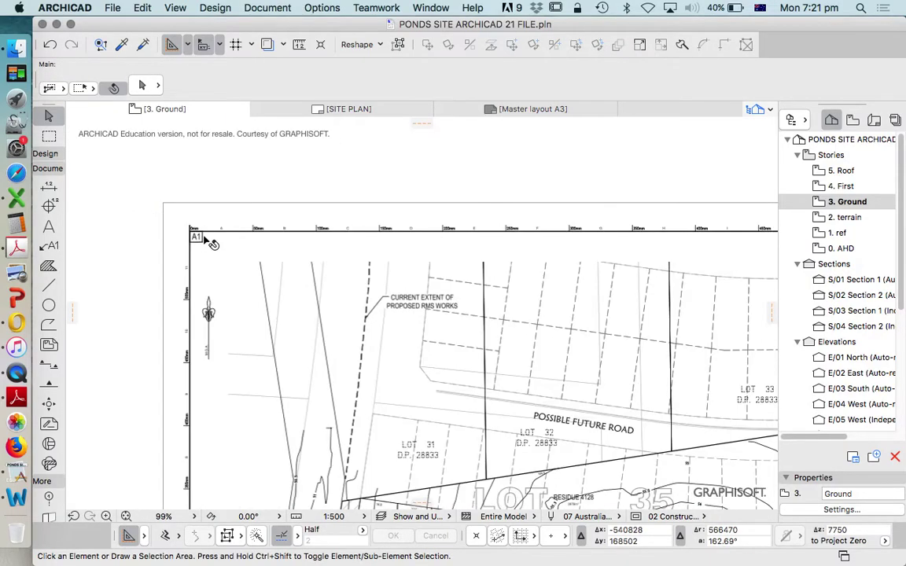
left_click(49, 286)
scroll(189, 228, "up", 5)
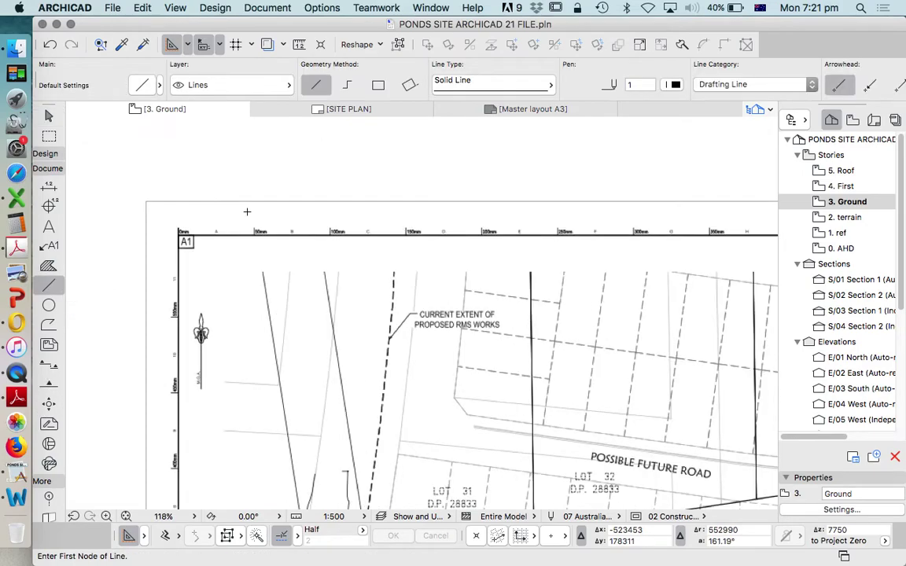
scroll(168, 225, "down", 6)
scroll(328, 327, "up", 3)
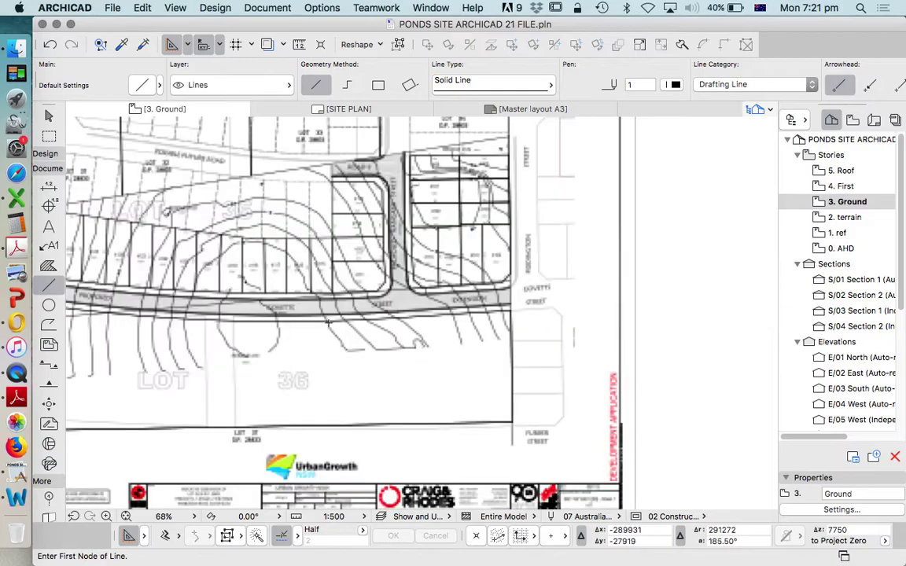
scroll(329, 327, "up", 9)
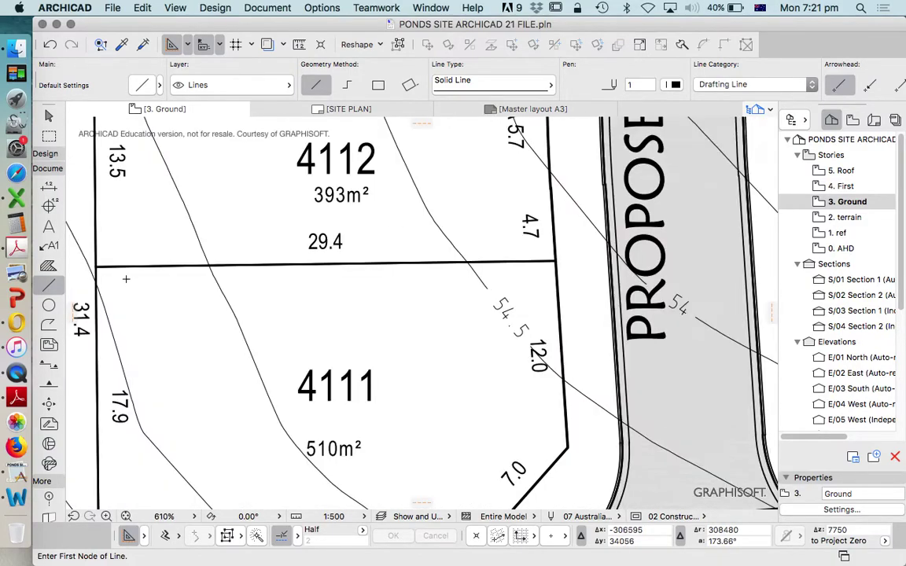
left_click(96, 266)
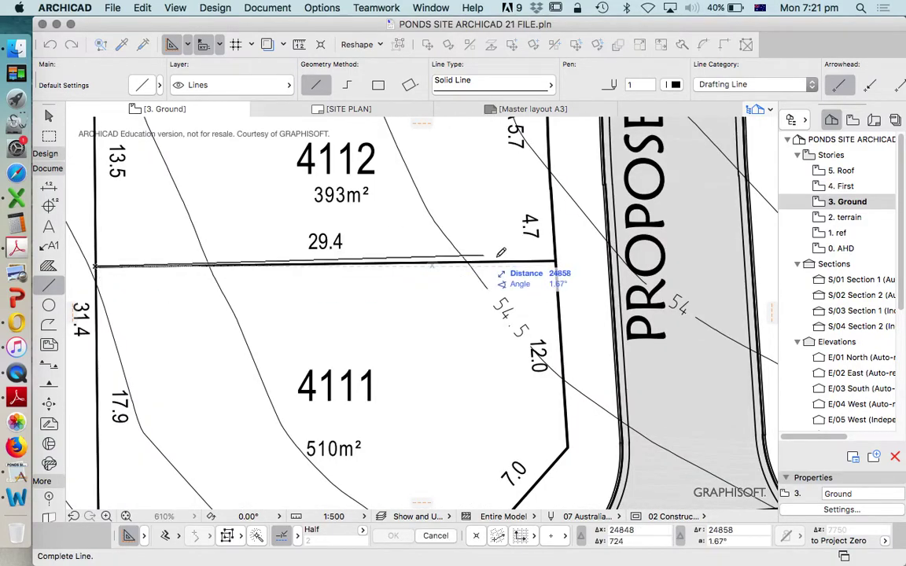
left_click(555, 261)
key("Escape")
scroll(529, 292, "down", 15)
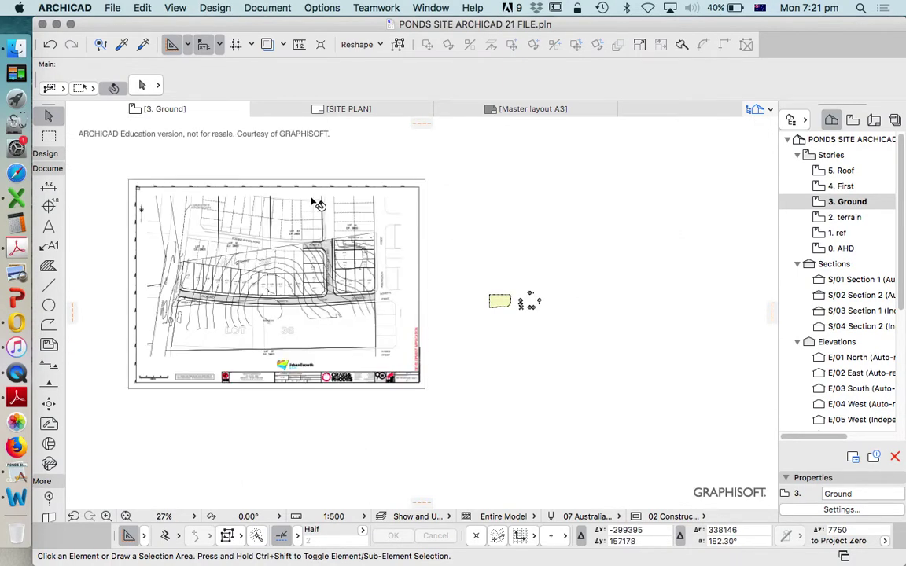
- Explode the site plan drawing into the current view with Keep Original Elements unchecked
left_click(351, 184)
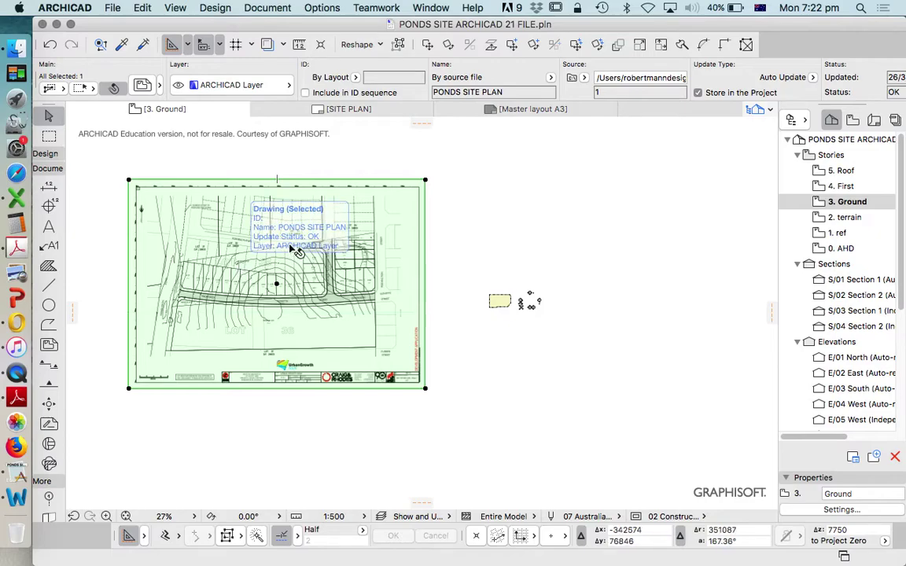
left_click(142, 7)
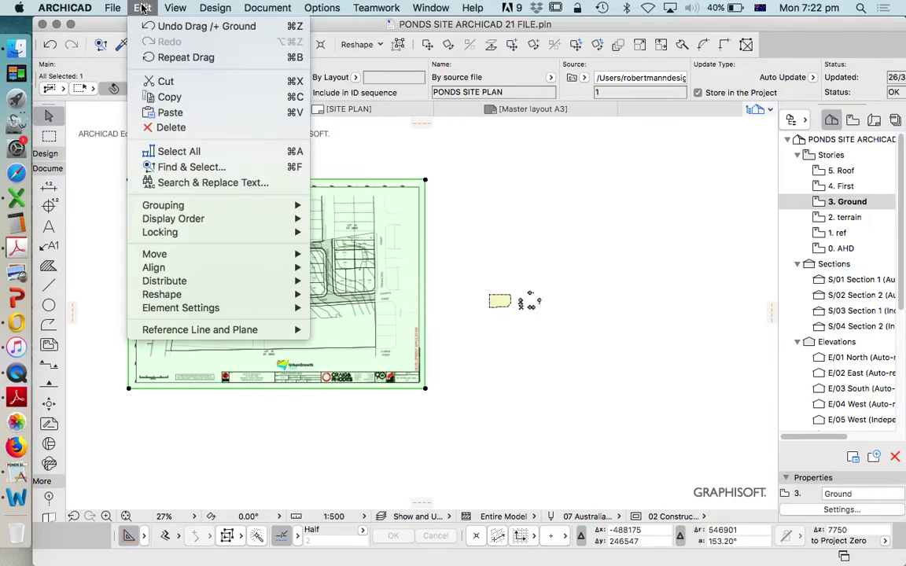
mouse_move(244, 296)
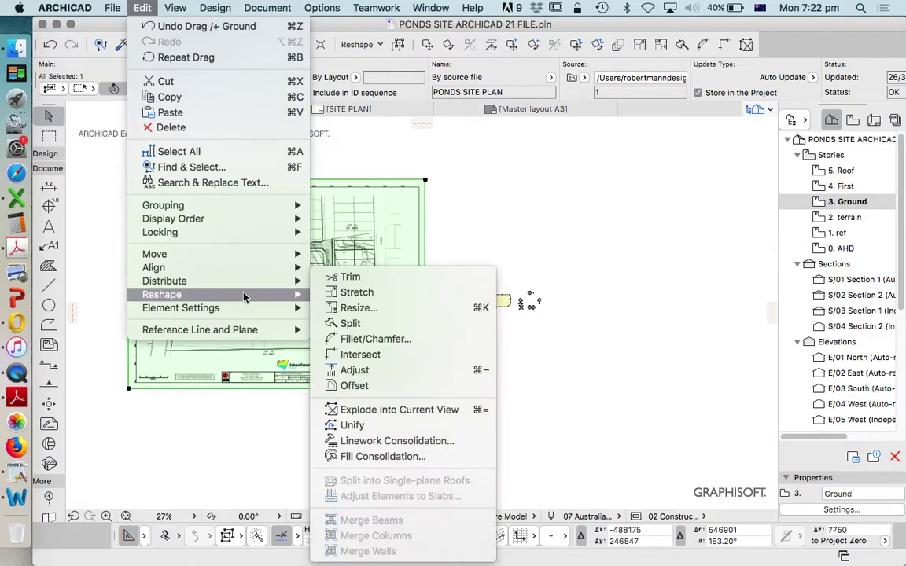
left_click(432, 409)
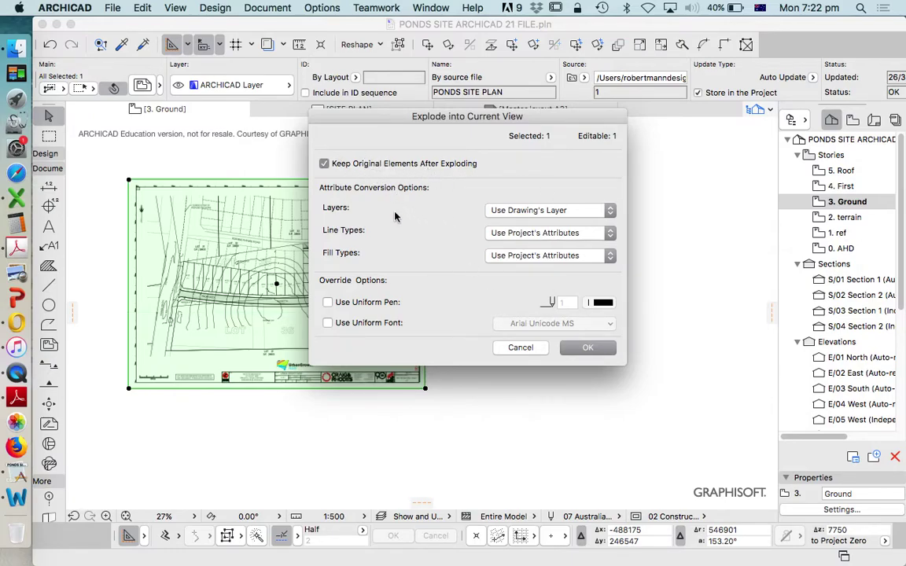
left_click_drag(472, 116, 576, 130)
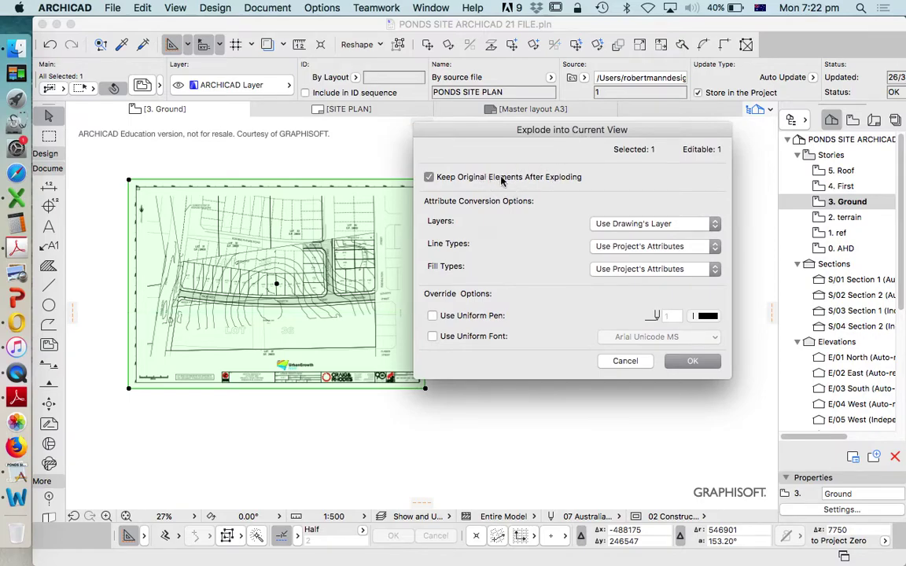
left_click(504, 178)
left_click(691, 361)
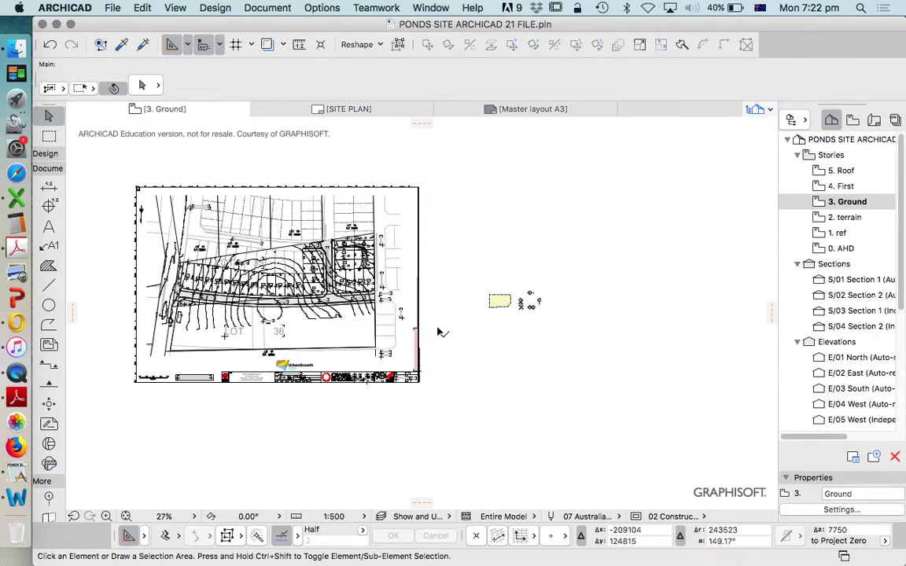
- Marquee-select the exploded site plan to confirm it is separate elements, then choose the Line tool
left_click(129, 171)
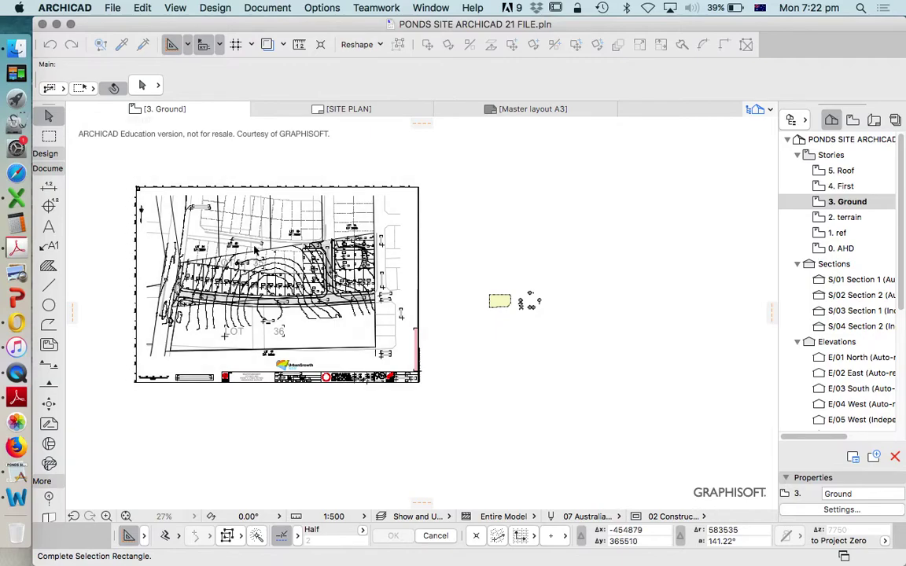
left_click(454, 429)
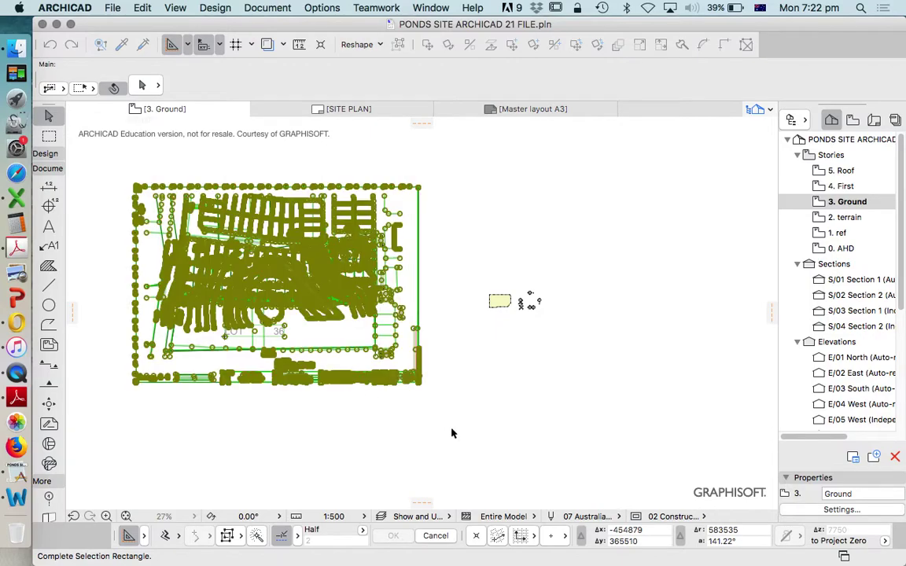
left_click(182, 367)
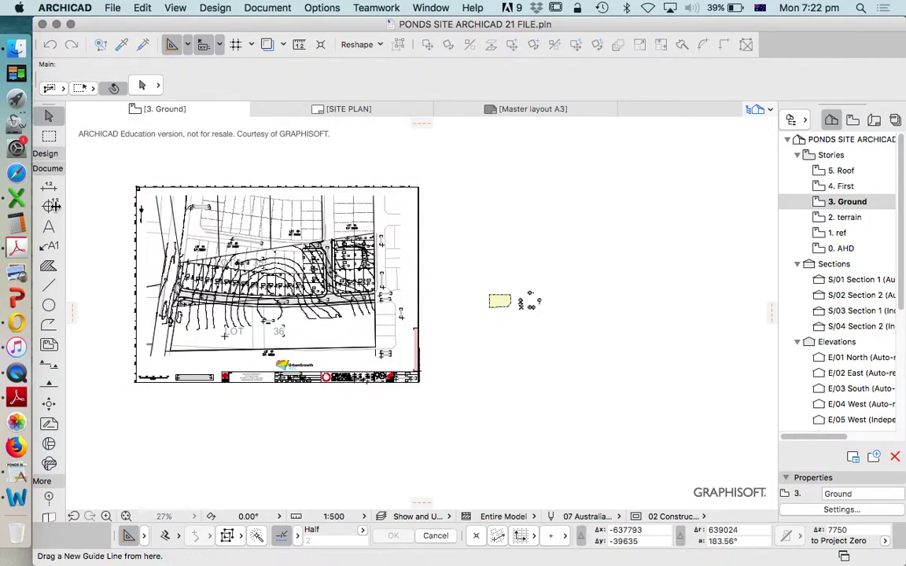
left_click(49, 285)
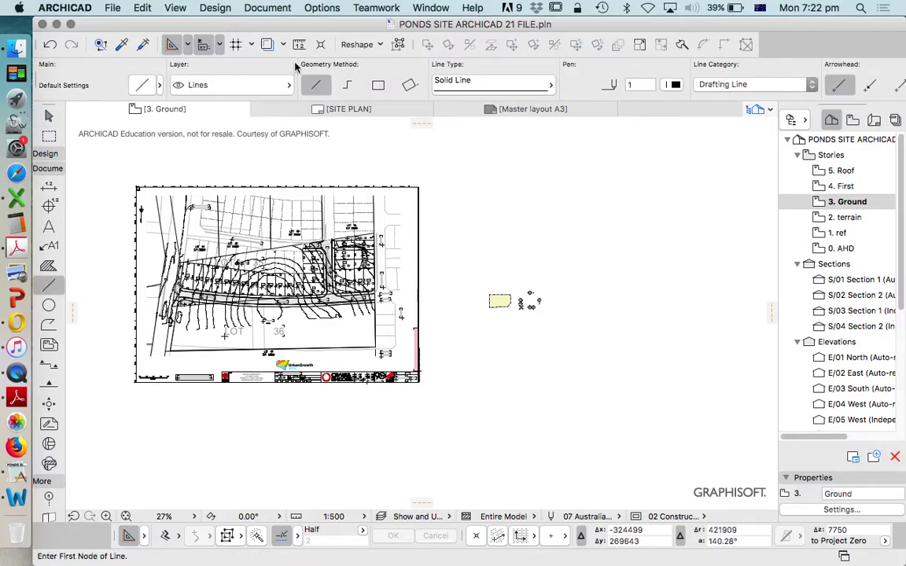
- Draw the 29.4 boundary line from the lot corner to the opposite edge between lots 4112 and 4111
scroll(260, 251, "up", 10)
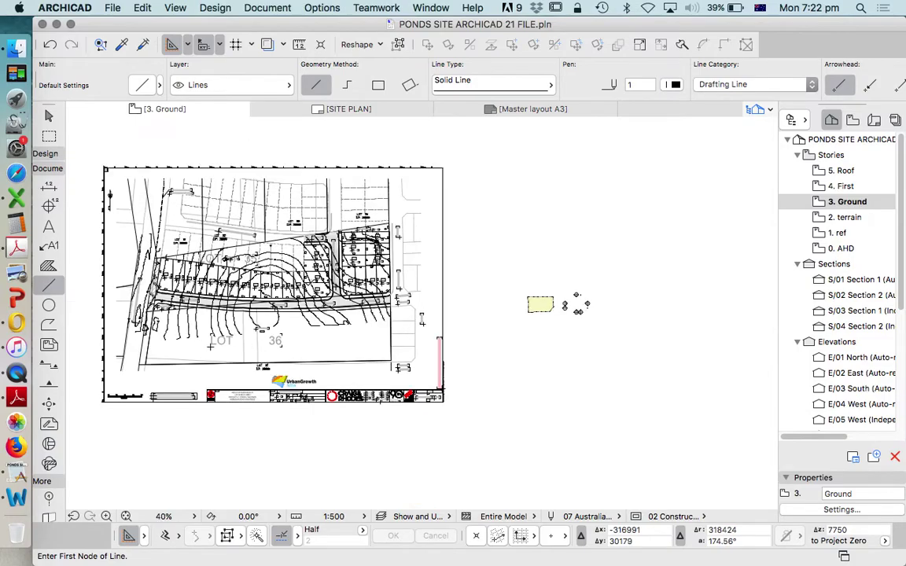
scroll(151, 210, "up", 10)
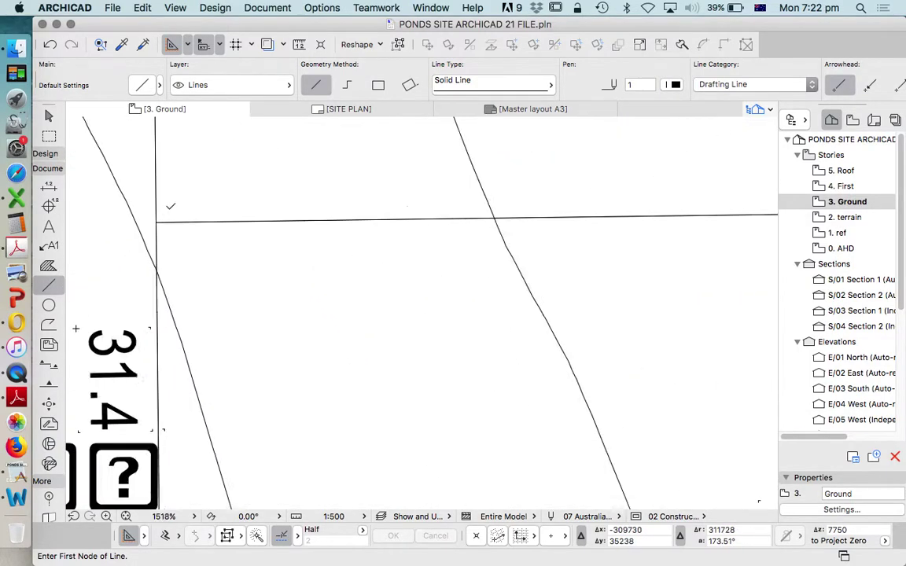
left_click(165, 242)
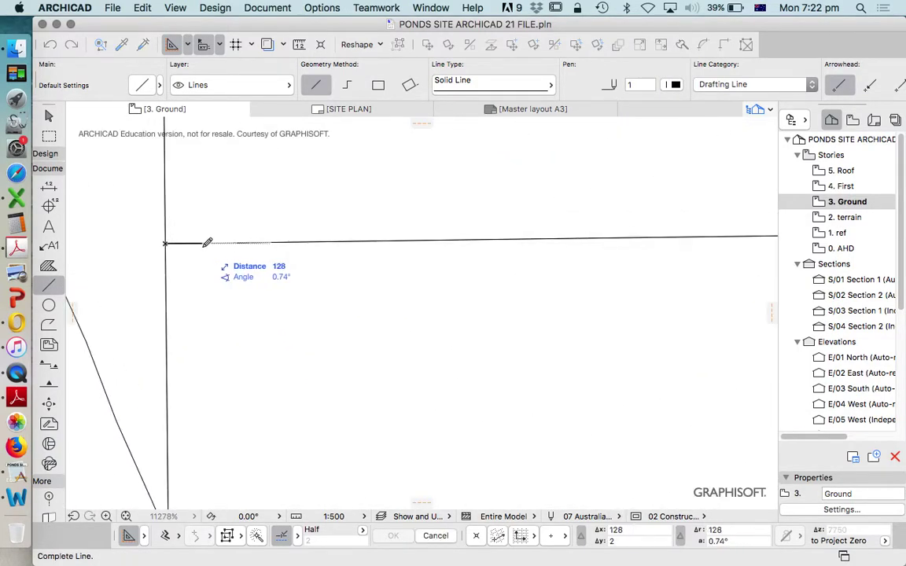
scroll(204, 246, "down", 10)
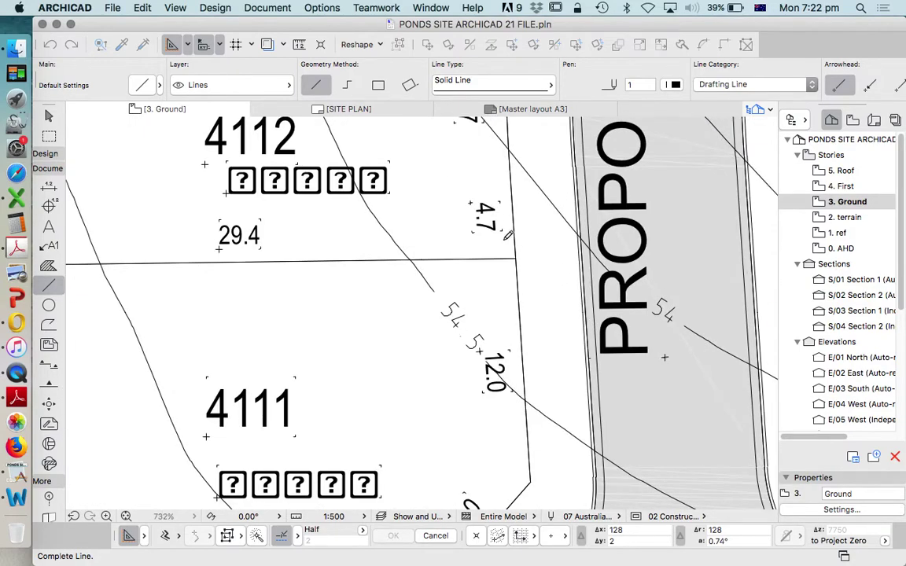
scroll(507, 252, "down", 3)
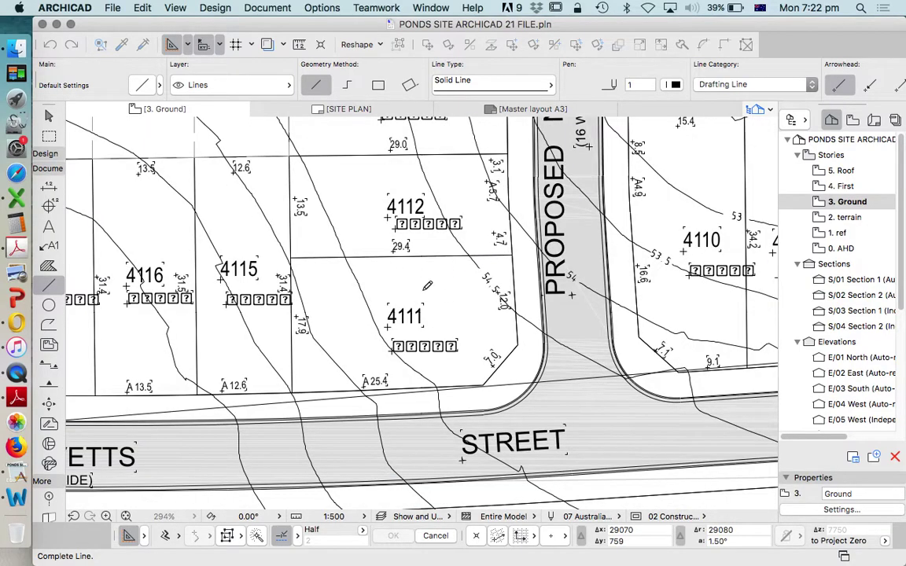
scroll(425, 295, "up", 4)
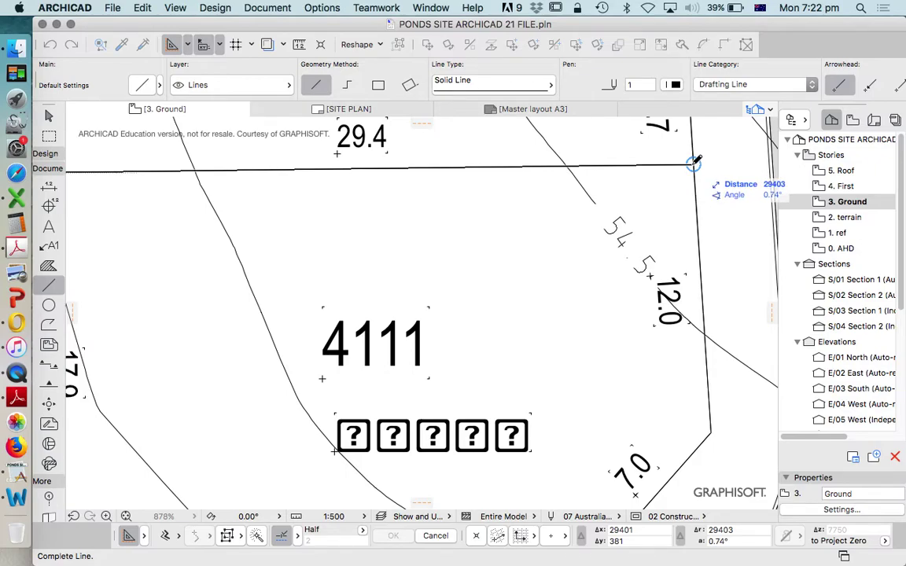
scroll(650, 259, "down", 5)
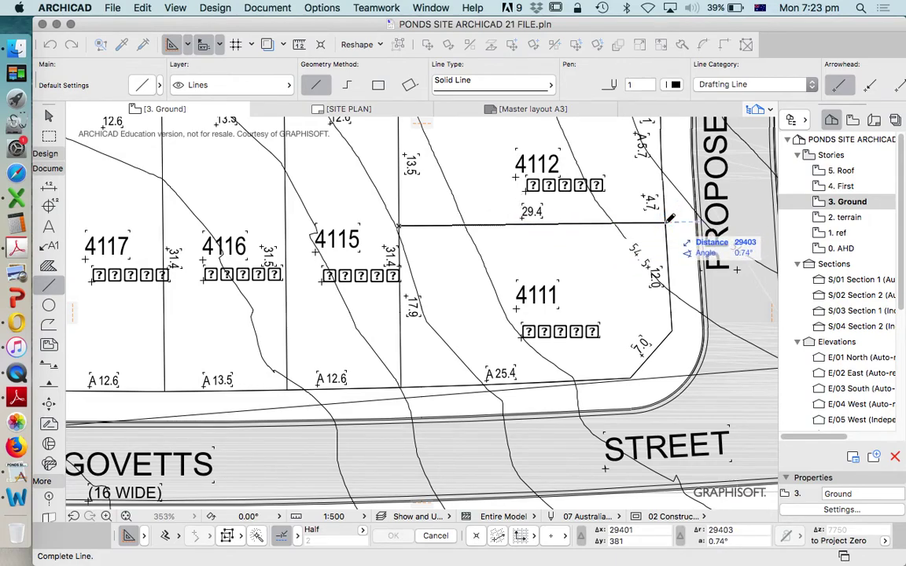
scroll(436, 372, "up", 3)
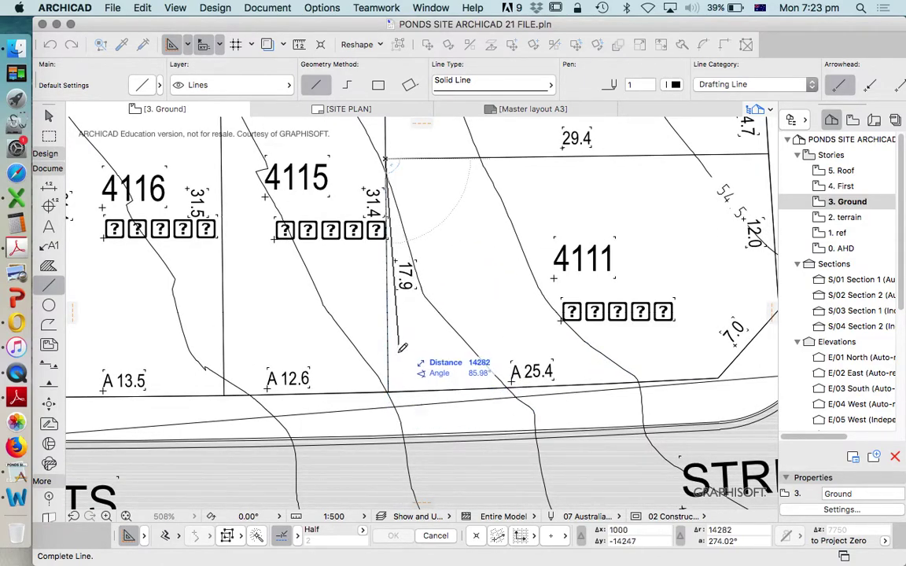
scroll(417, 266, "up", 1)
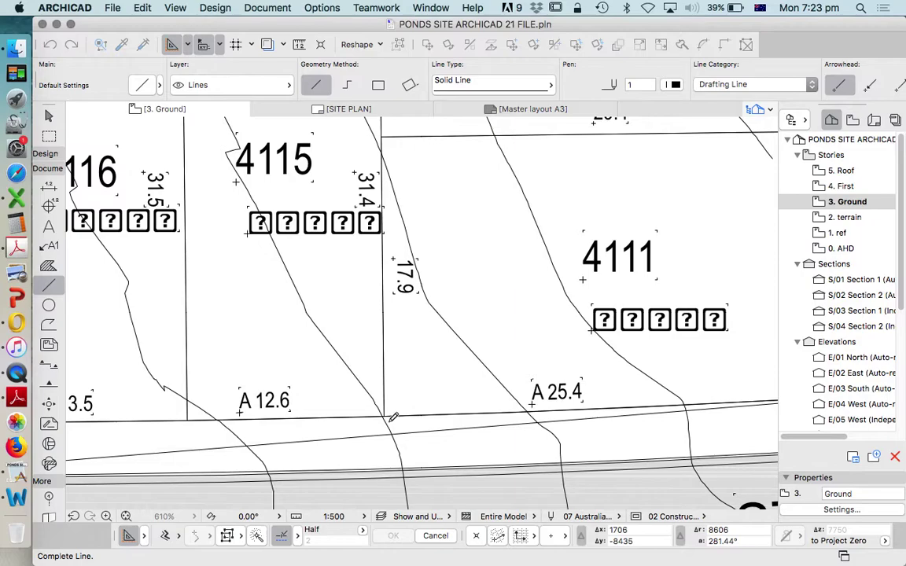
scroll(392, 414, "up", 1)
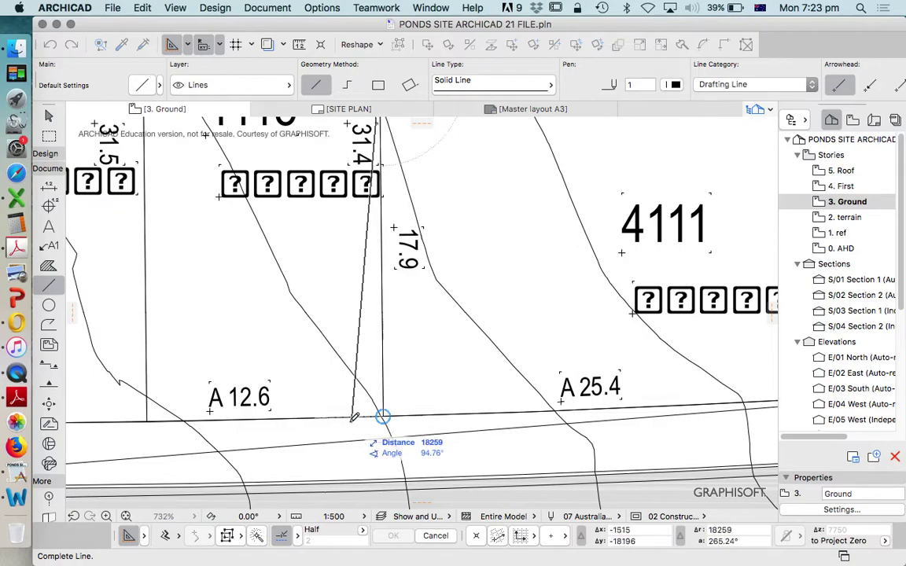
scroll(472, 394, "down", 5)
scroll(613, 272, "up", 3)
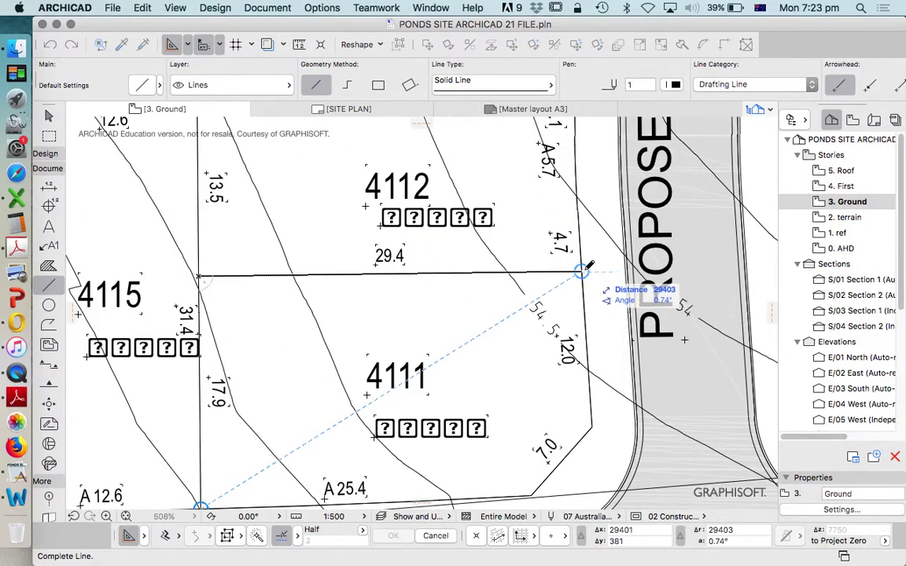
scroll(584, 263, "down", 2)
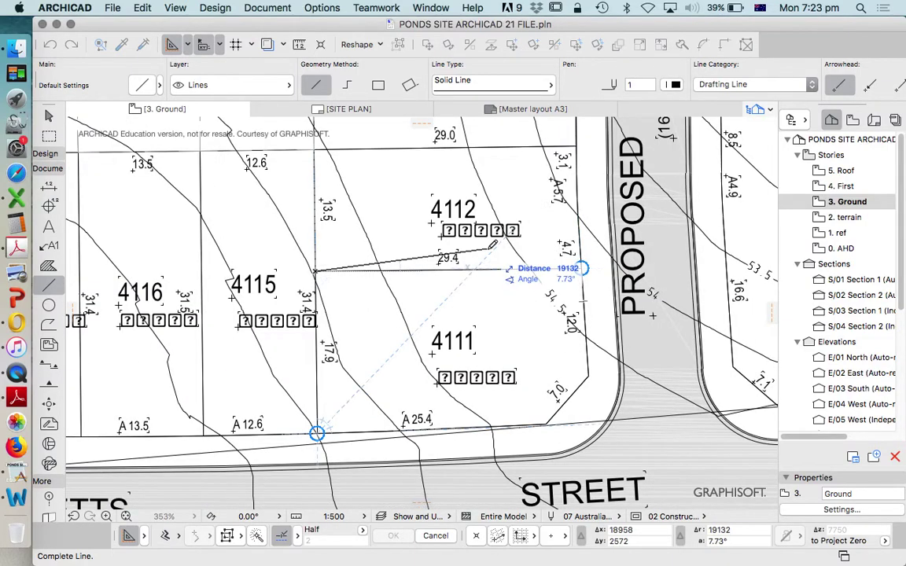
left_click(581, 269)
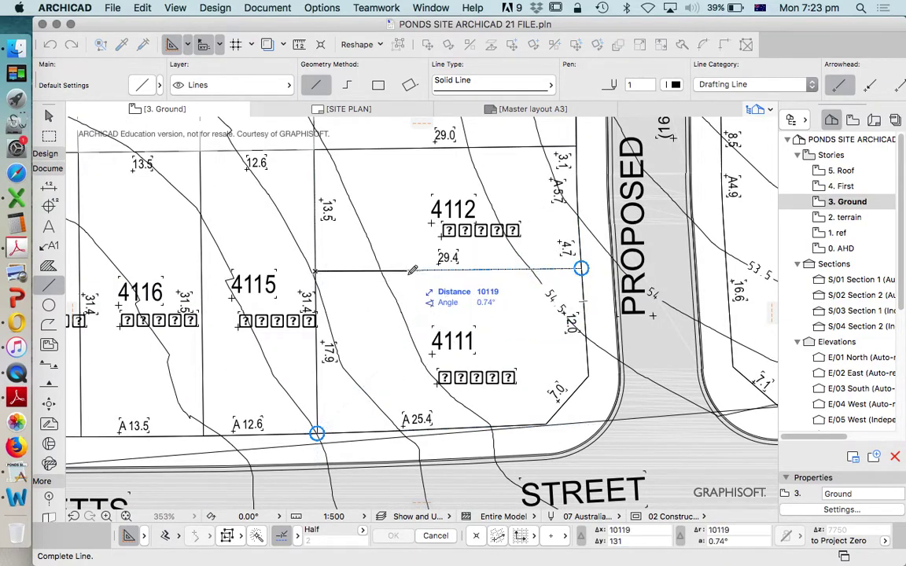
key("Escape")
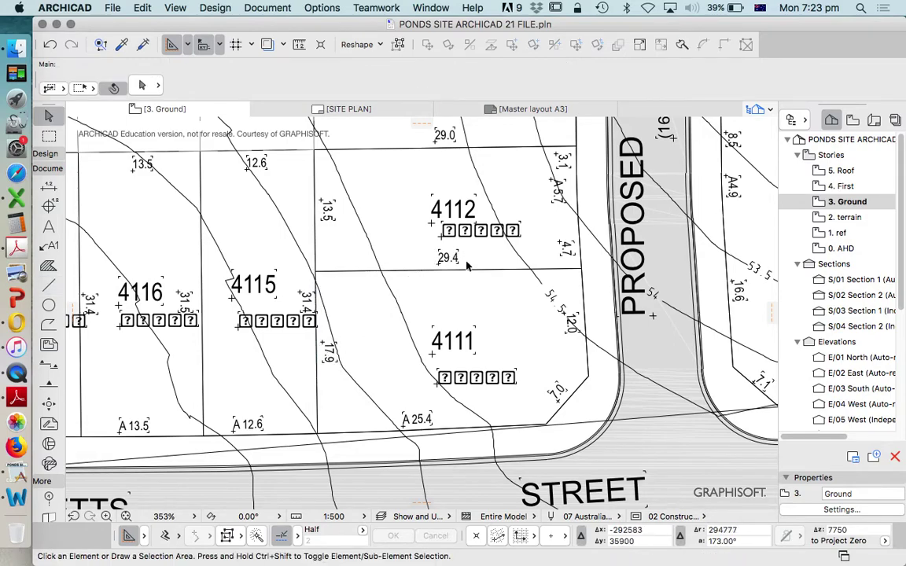
scroll(415, 314, "down", 5)
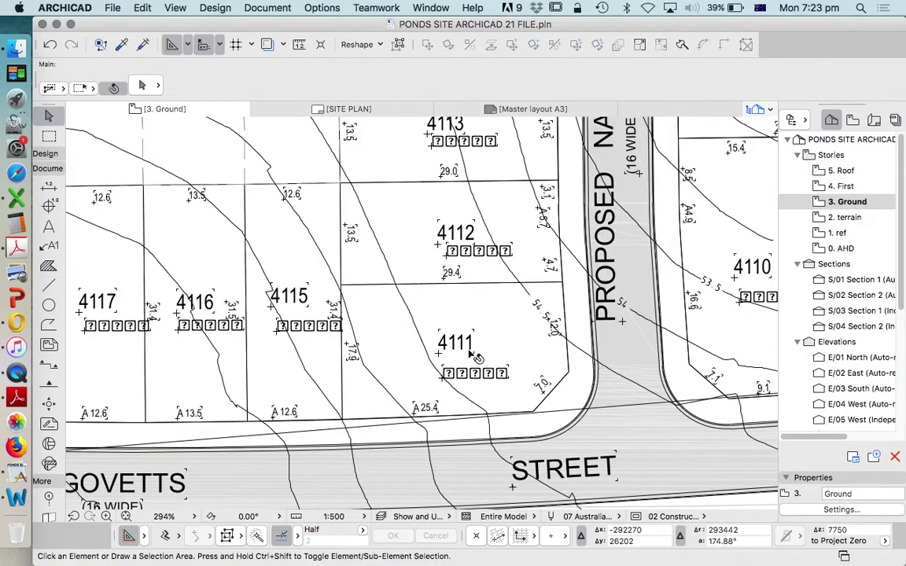
scroll(496, 330, "down", 4)
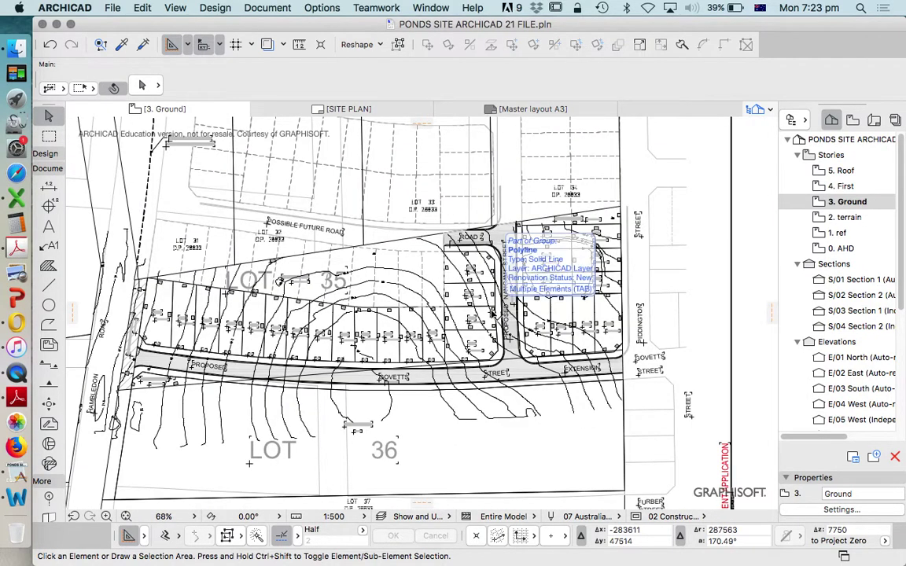
scroll(469, 355, "up", 6)
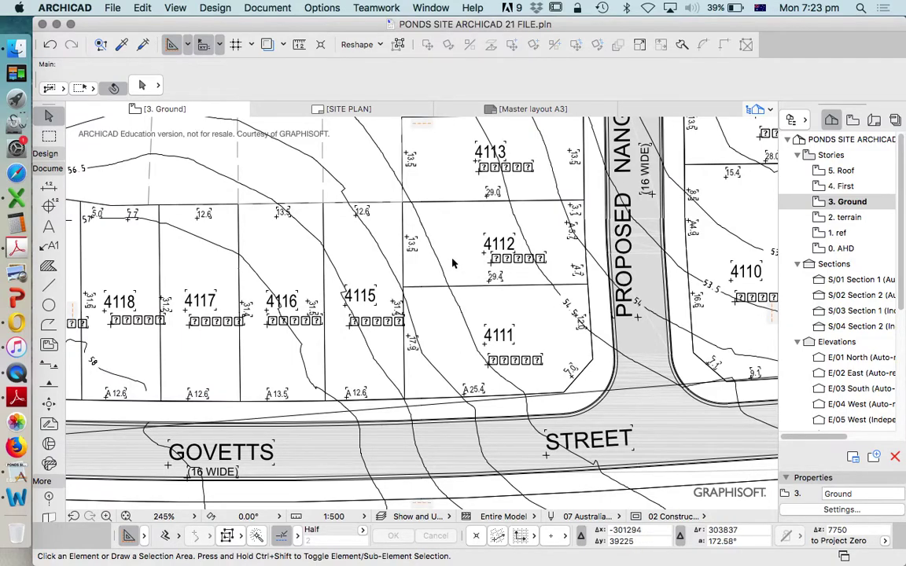
scroll(400, 317, "down", 6)
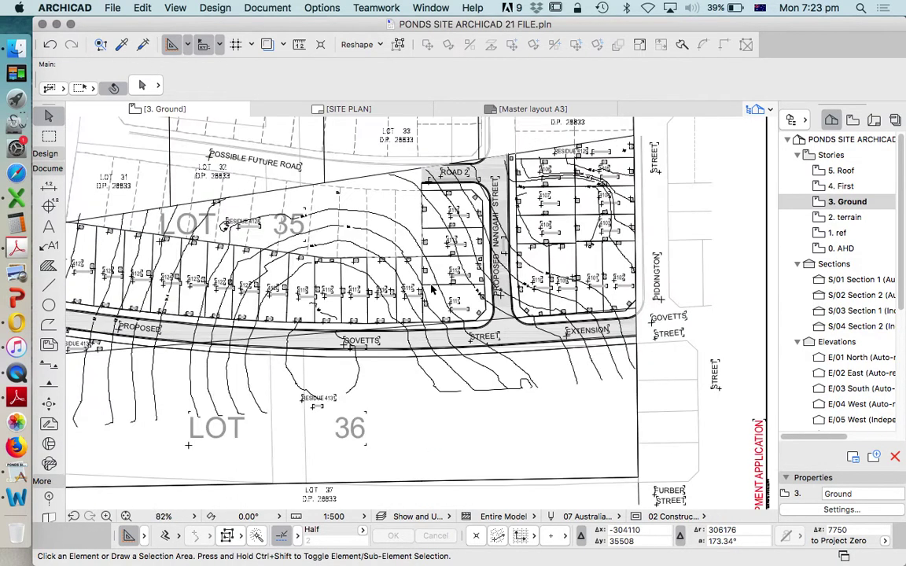
scroll(525, 345, "down", 4)
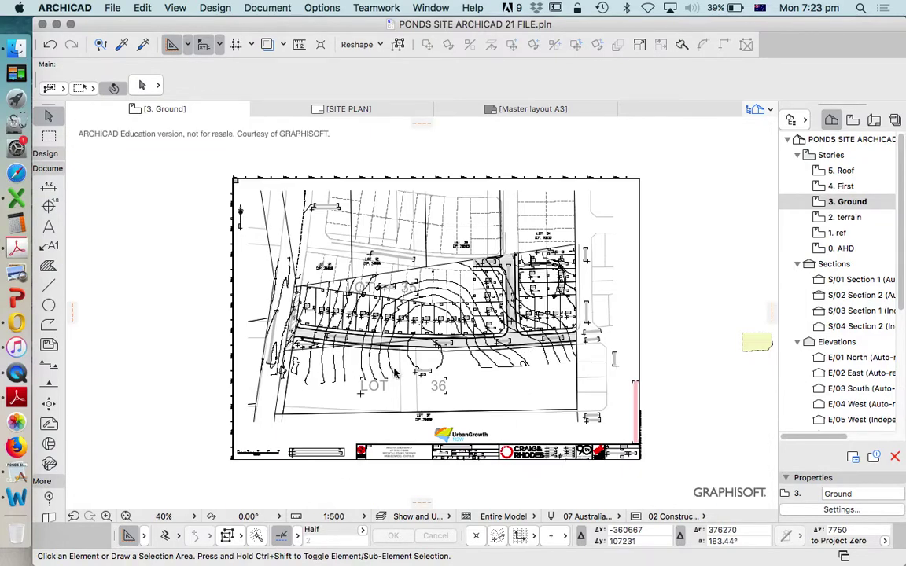
scroll(361, 391, "down", 3)
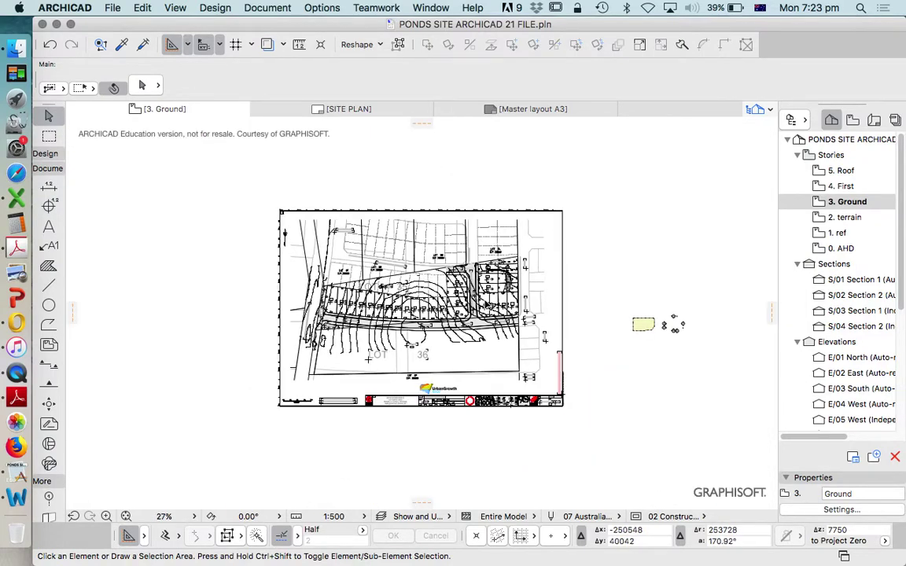